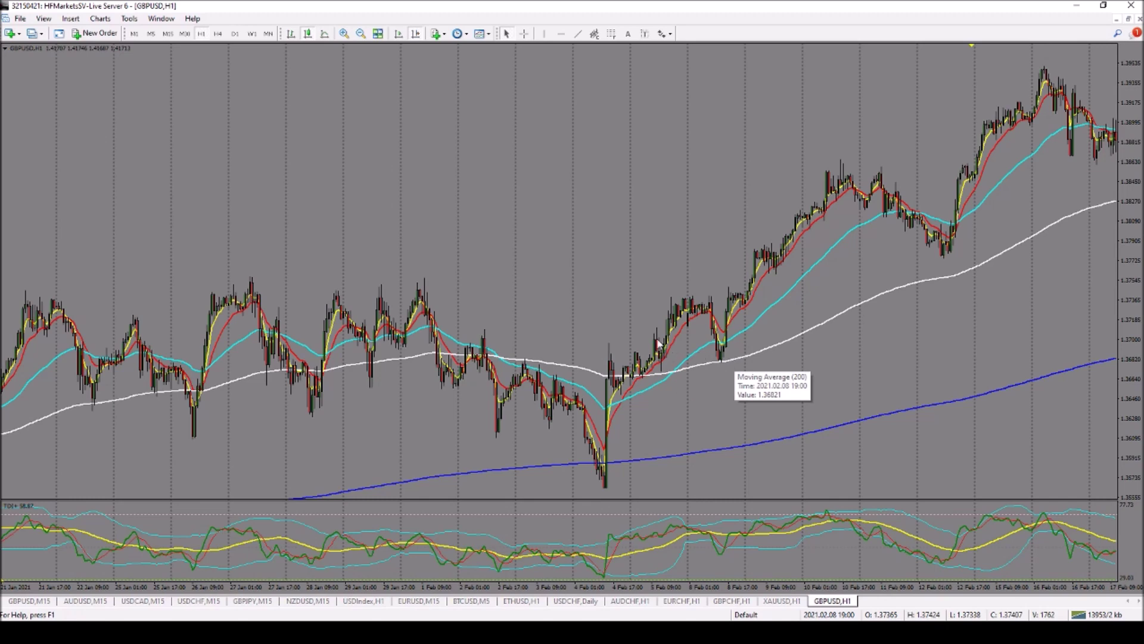
- Draw a short downward-sloping trend line across the white moving average on the GBPUSD hourly chart around 5 February
click(578, 35)
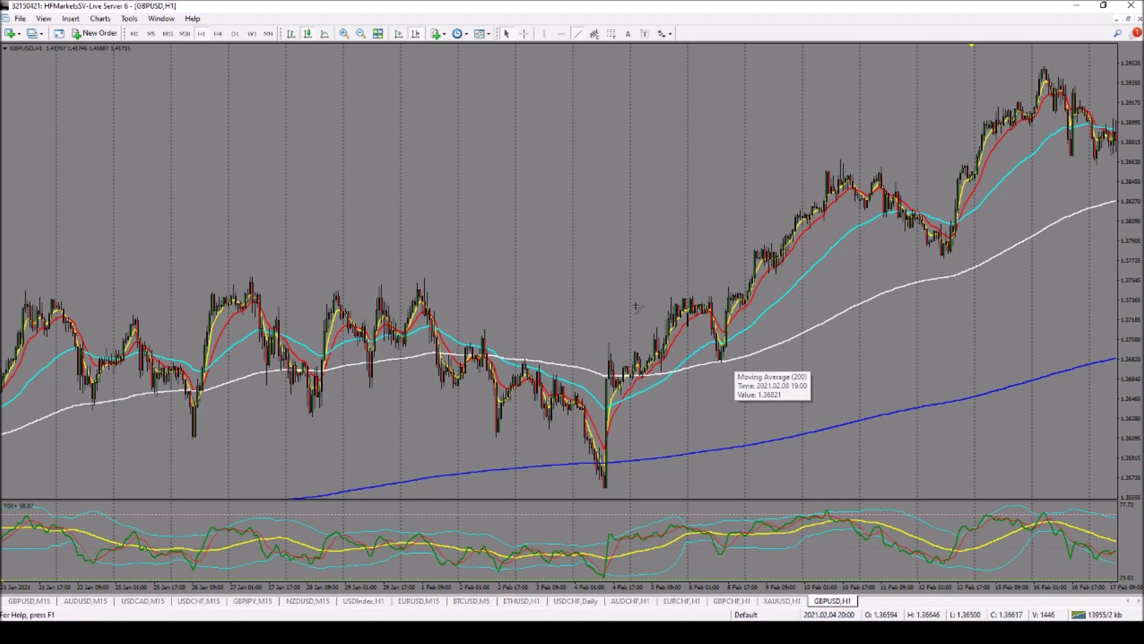
drag(662, 358, 684, 396)
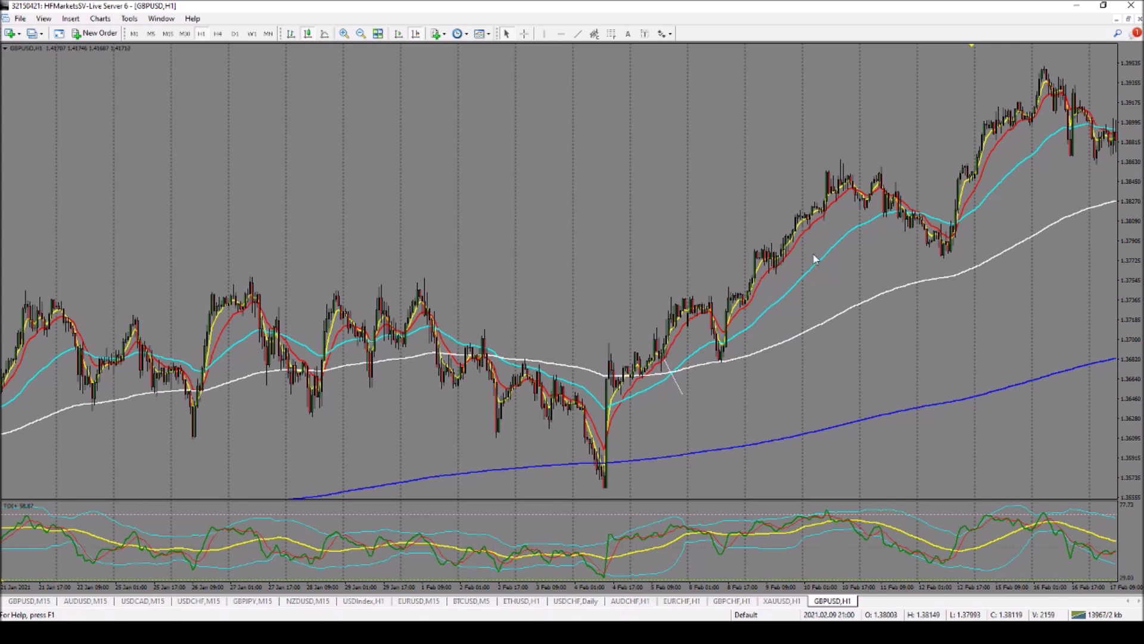
- Place horizontal lines at about 1.382, 1.386 and 1.401 around the red pullback zone of 17–18 February on the GBPUSD chart
scroll(864, 264, down, 5)
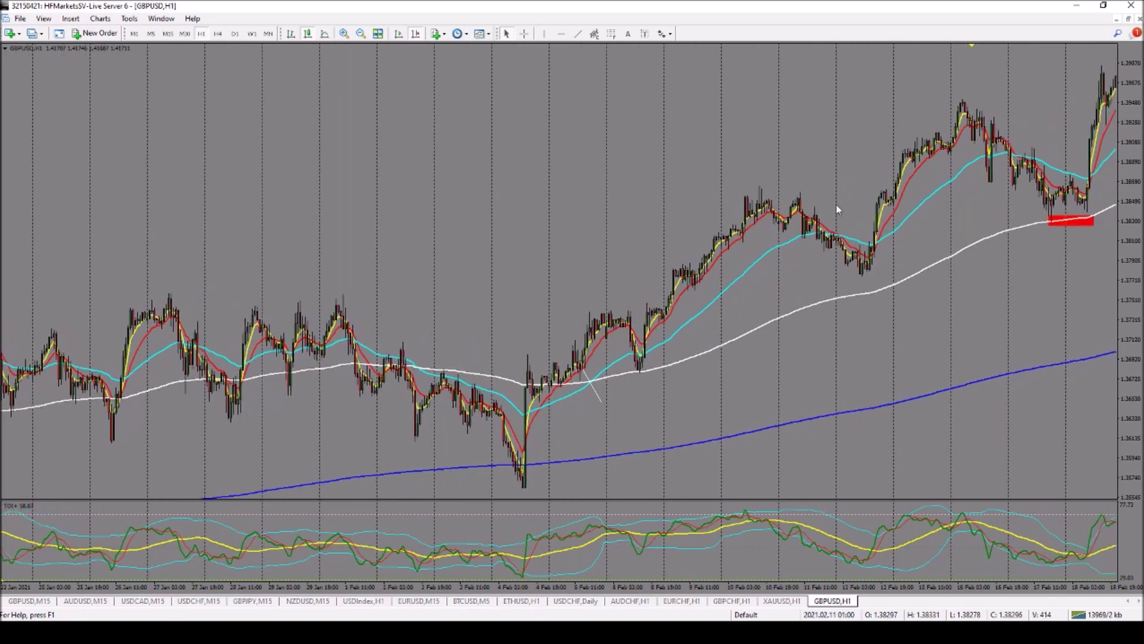
scroll(918, 221, down, 2)
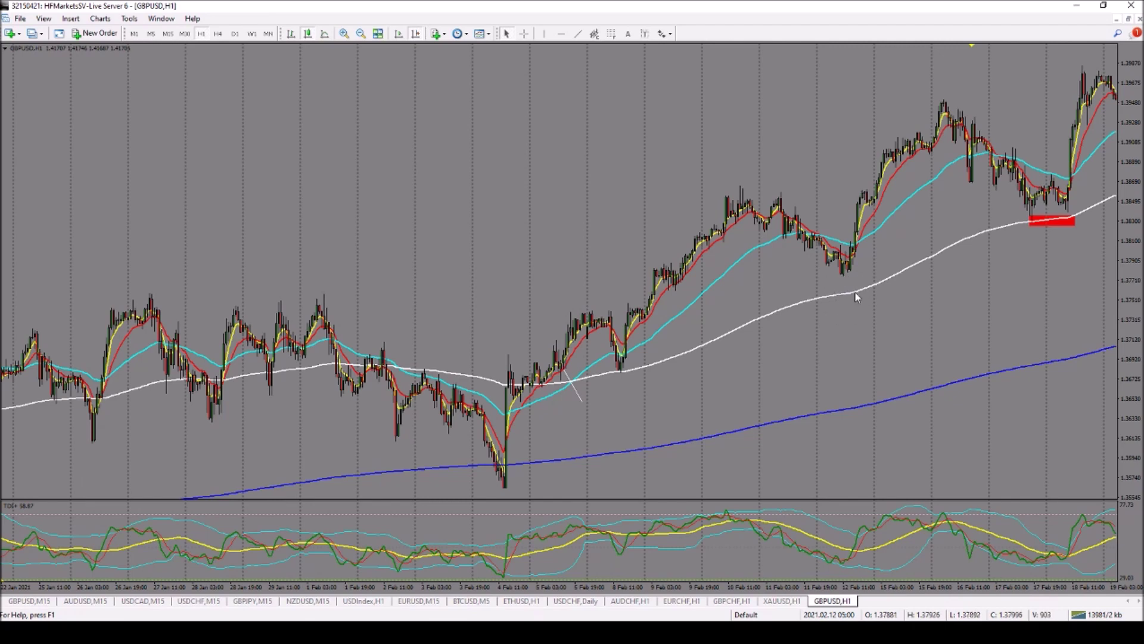
scroll(925, 274, down, 5)
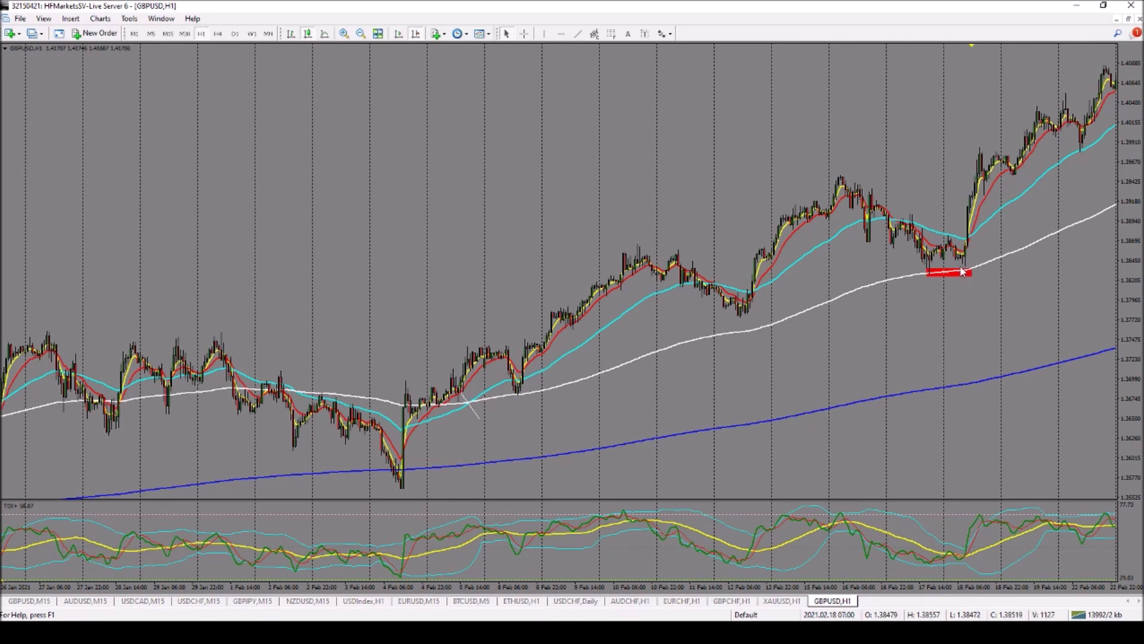
click(561, 35)
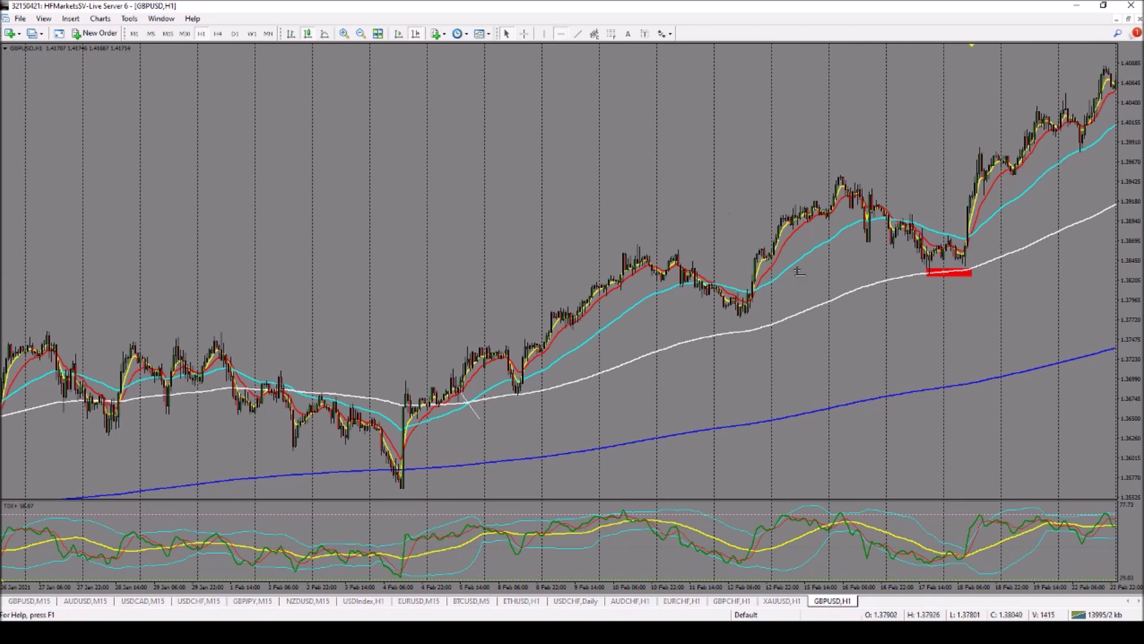
click(952, 281)
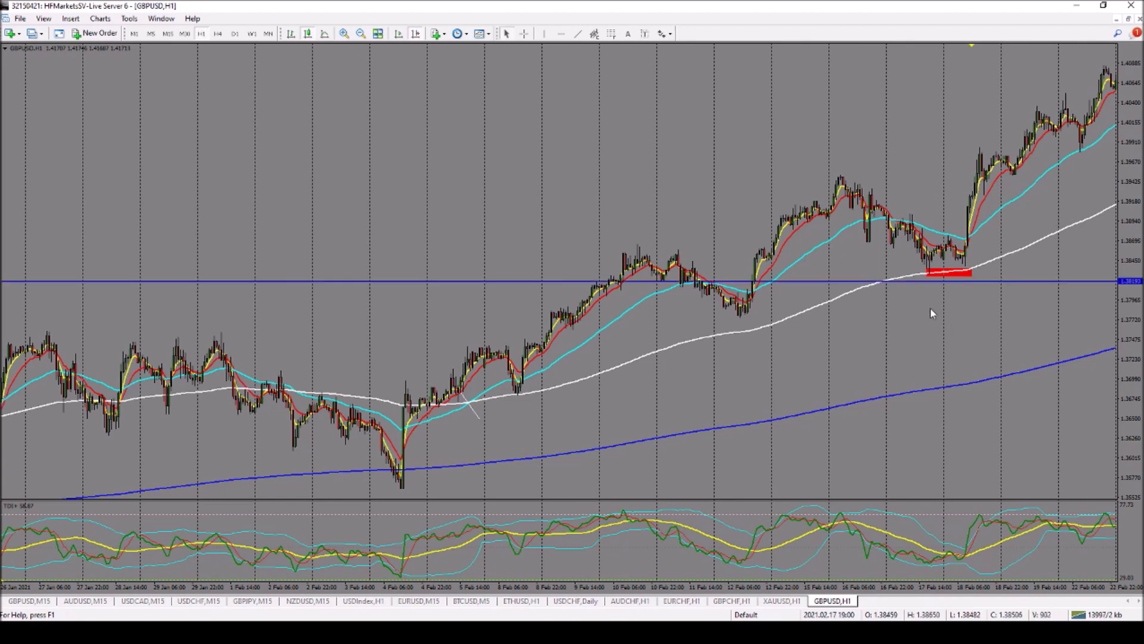
click(562, 34)
click(969, 249)
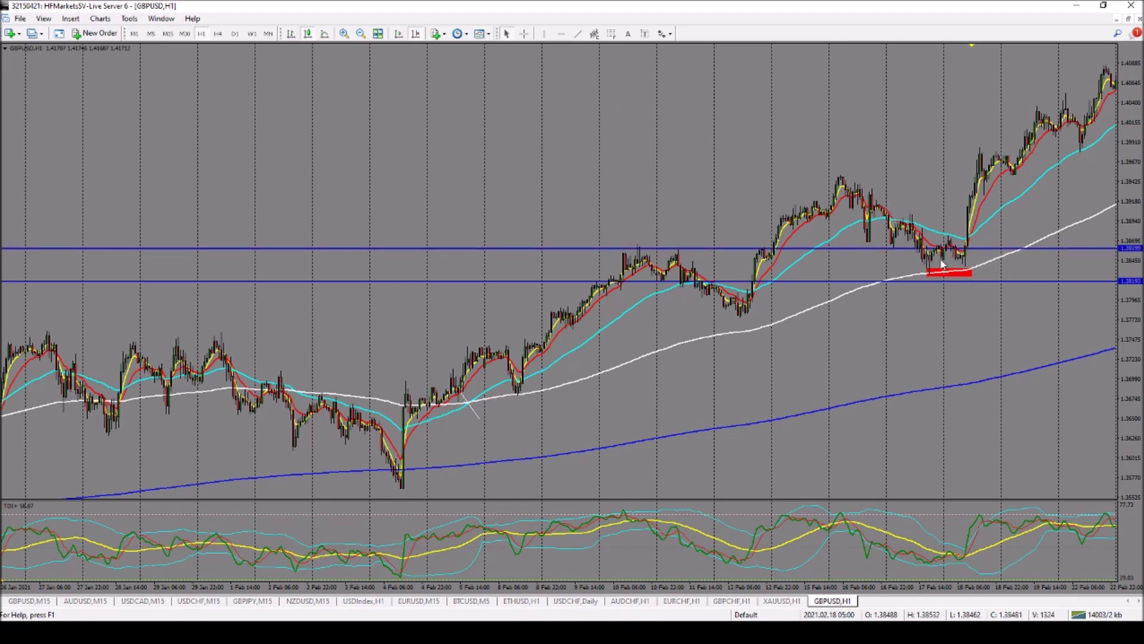
click(566, 36)
click(1013, 127)
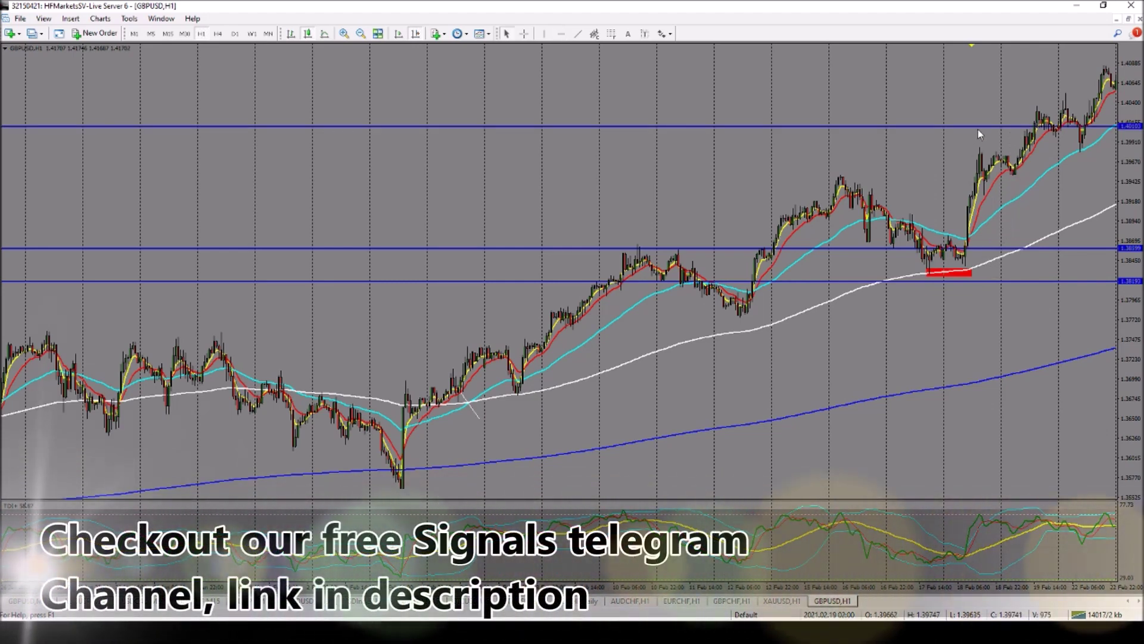
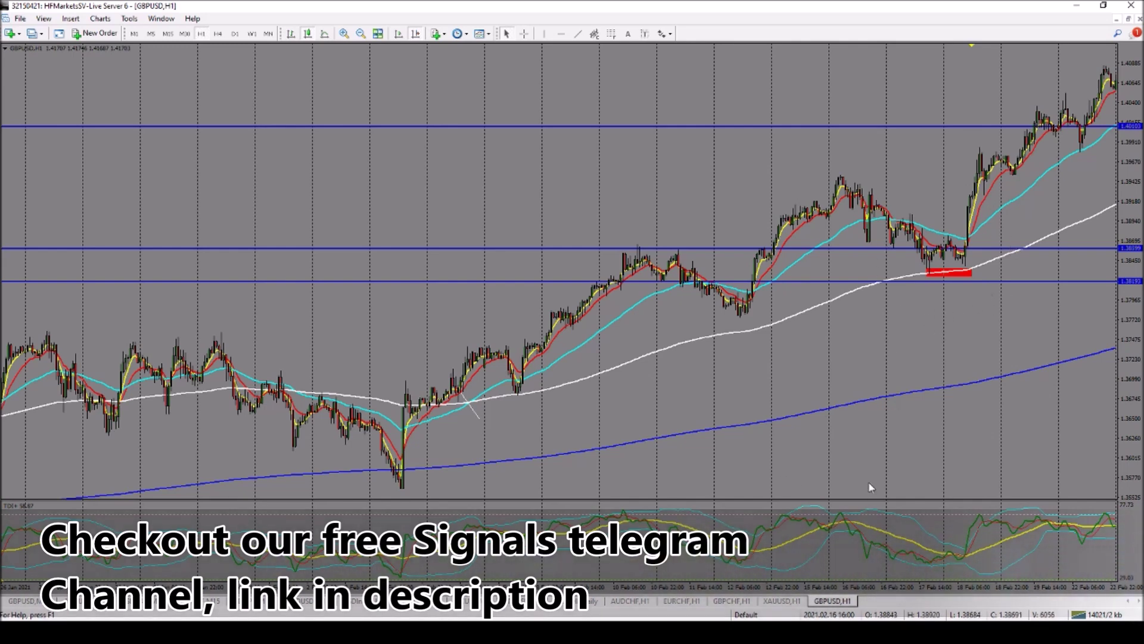
- On the XAUUSD hourly chart, place horizontal lines at about 1814.8 and 1807.8, above and below the red zone of 13 May
click(784, 600)
scroll(901, 396, up, 5)
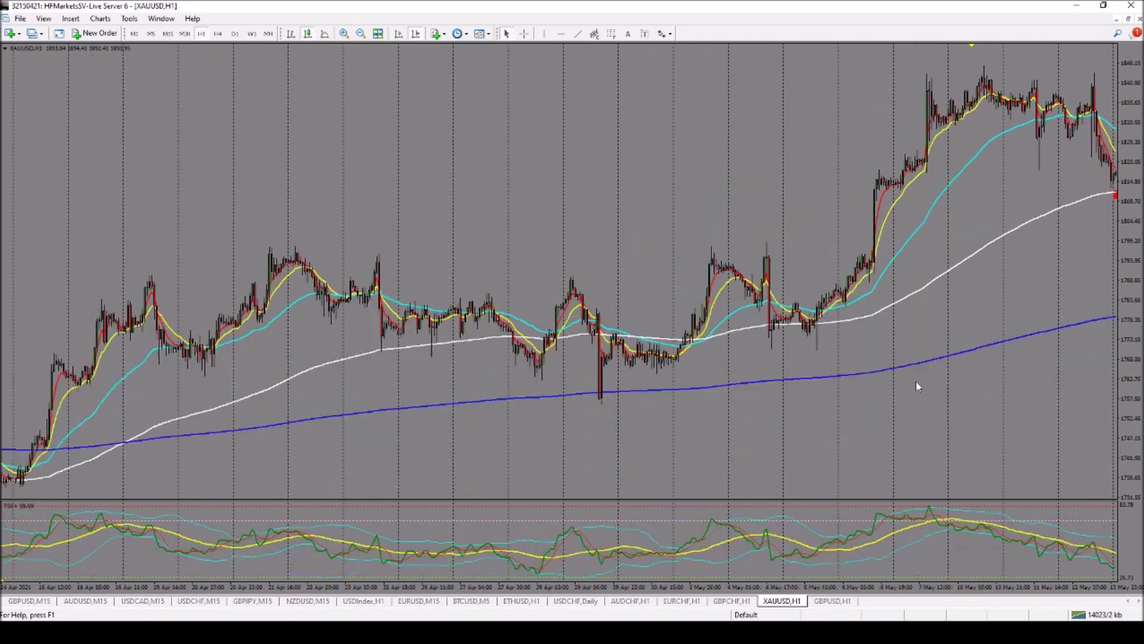
mouse_move(605, 329)
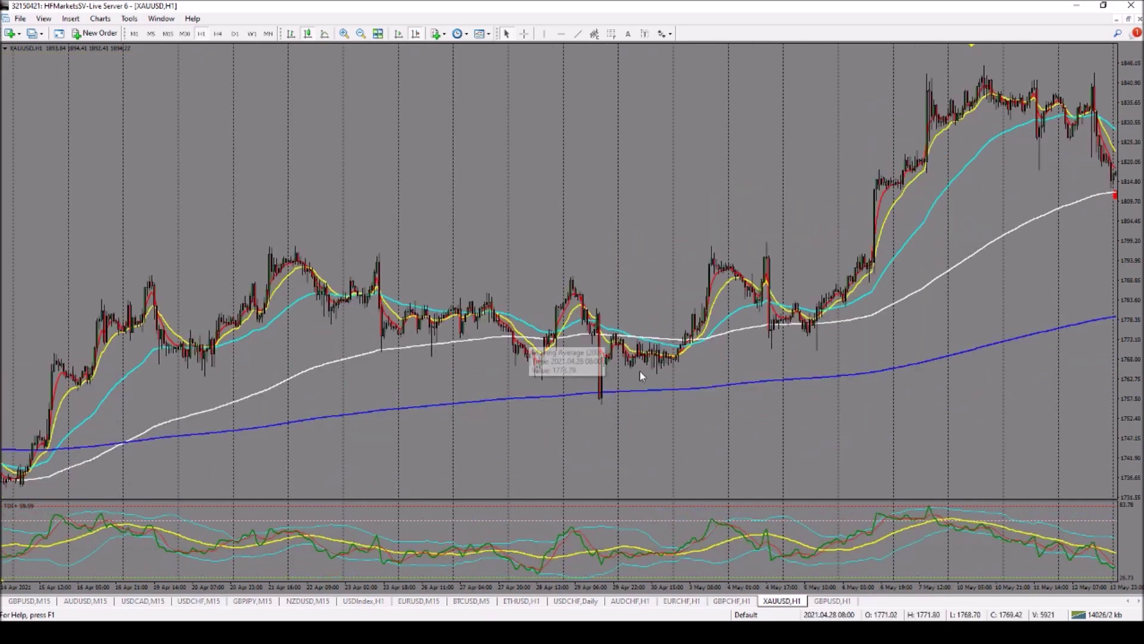
scroll(698, 343, down, 1)
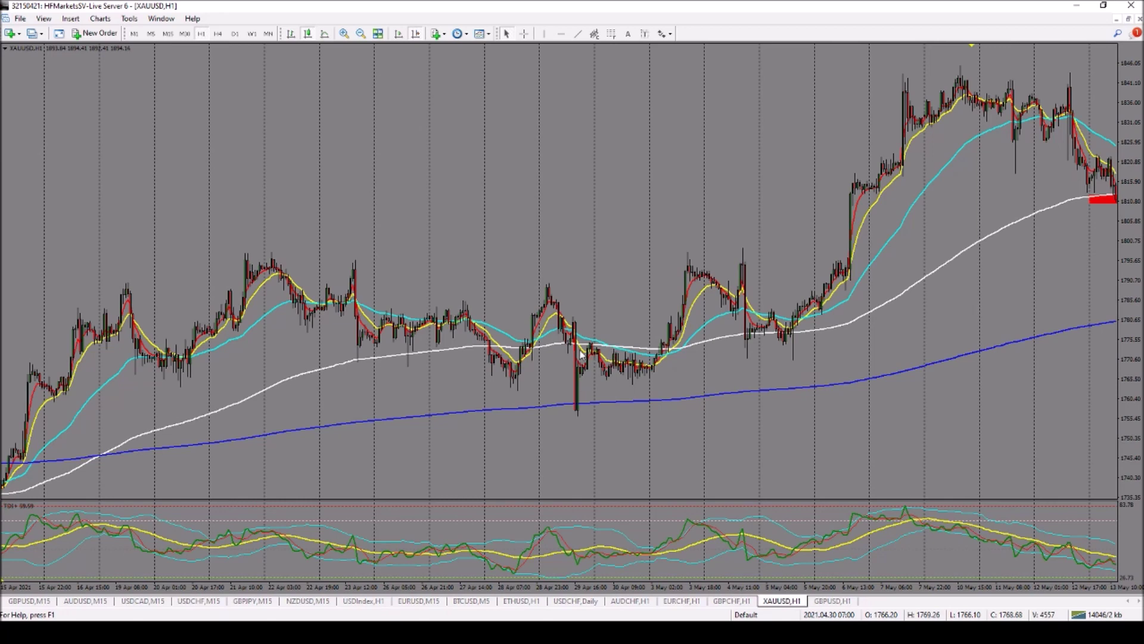
mouse_move(629, 356)
drag(684, 333, 588, 333)
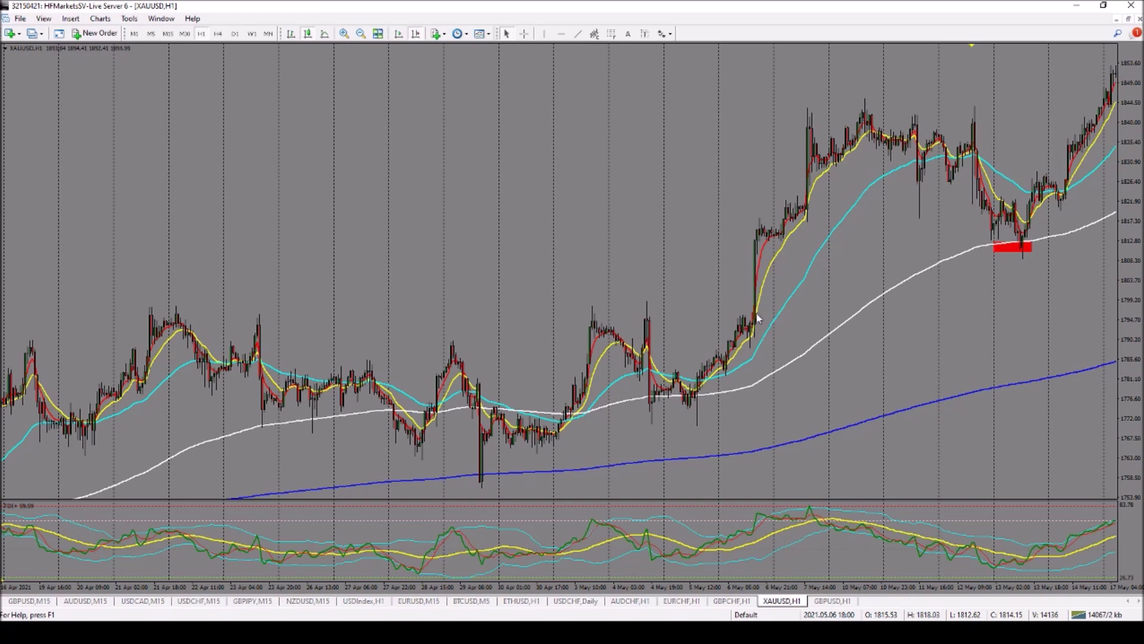
drag(917, 296, 821, 274)
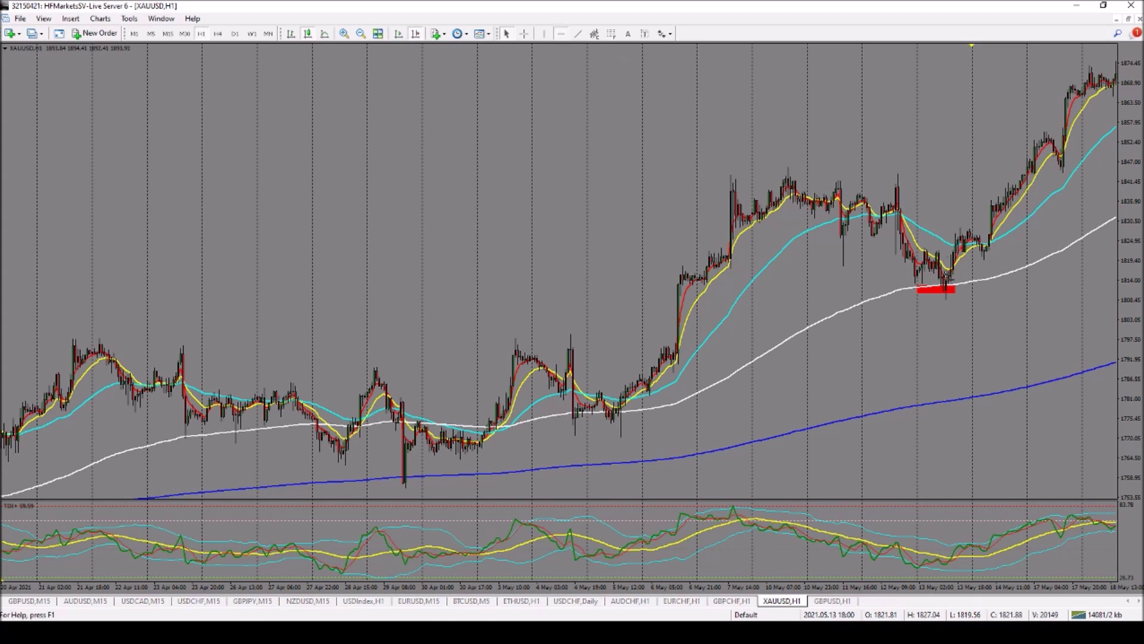
click(947, 277)
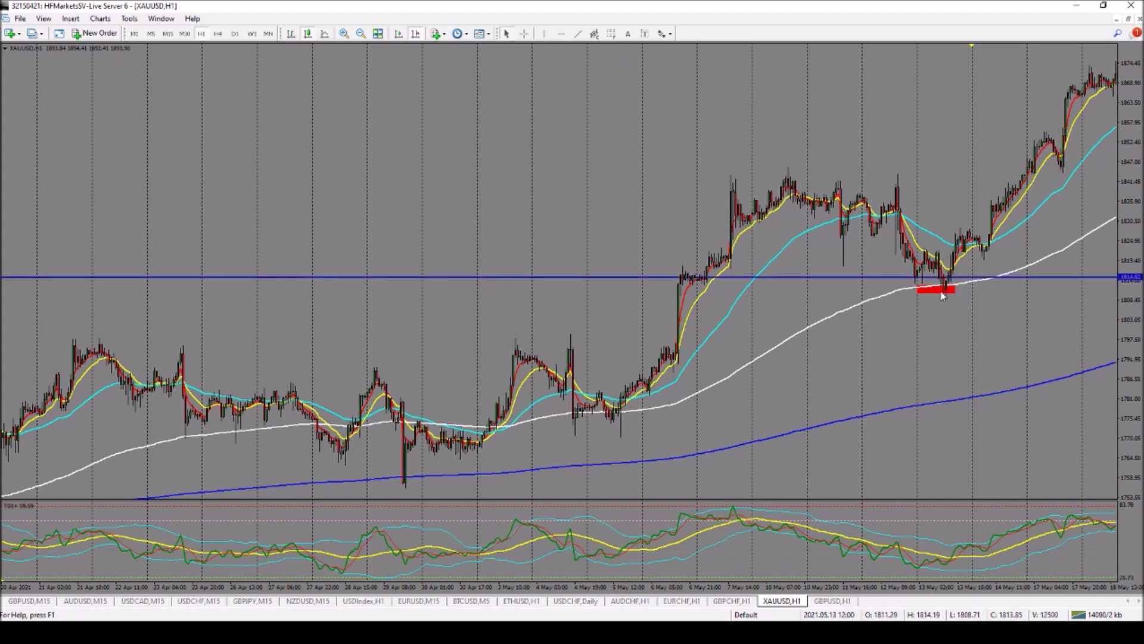
click(561, 33)
click(951, 303)
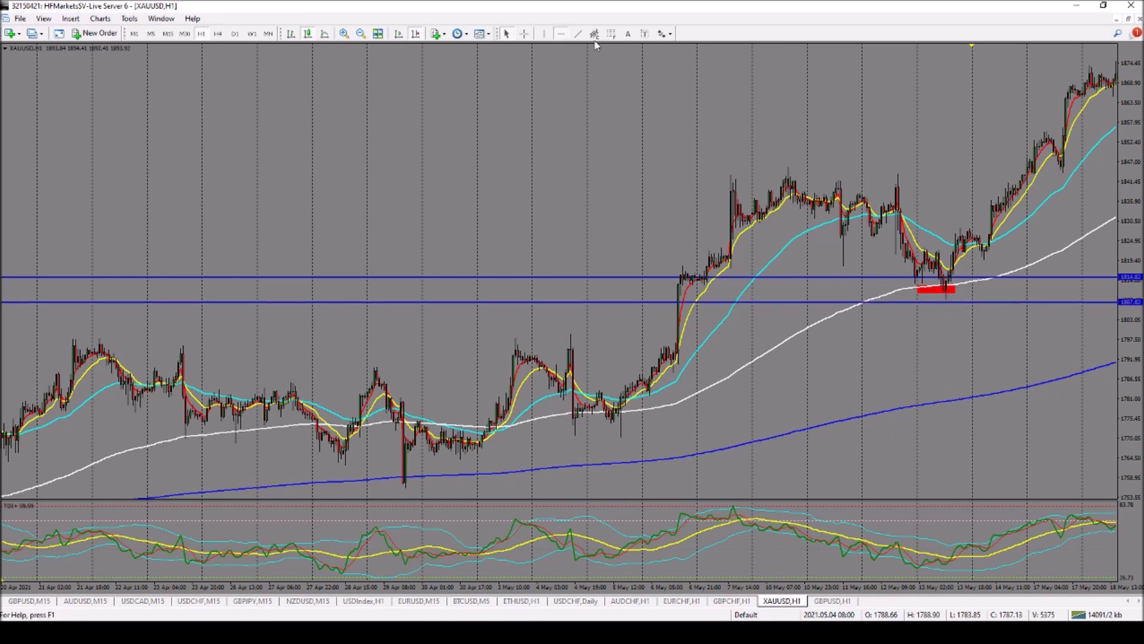
- Add a third horizontal line above the 13 May pullback on the XAUUSD chart and lower it to about 1848
click(563, 33)
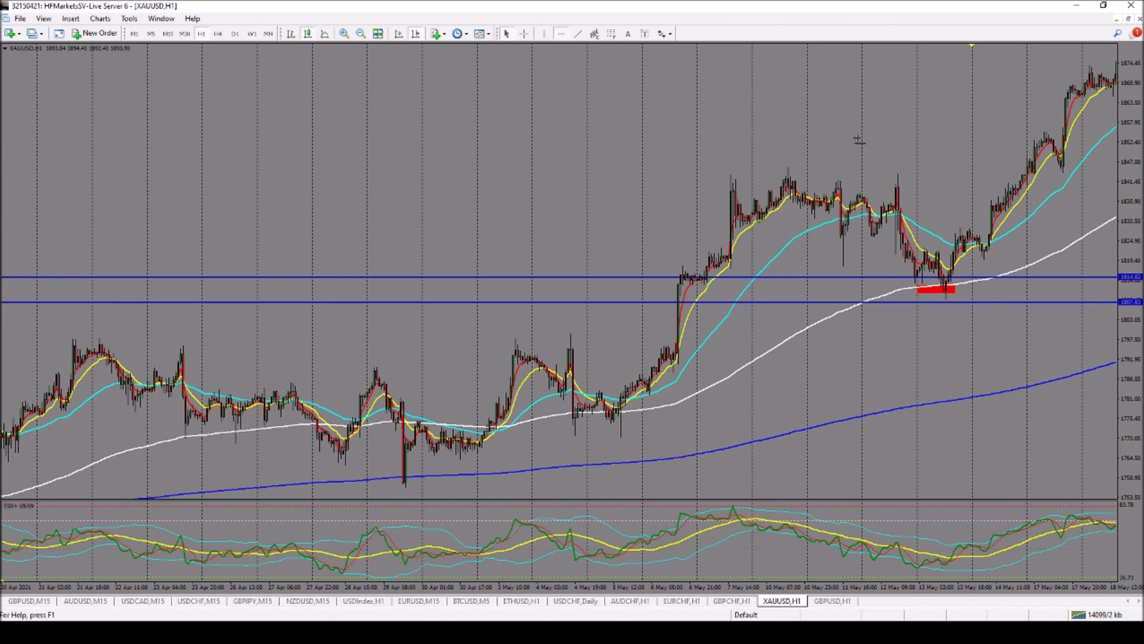
click(973, 143)
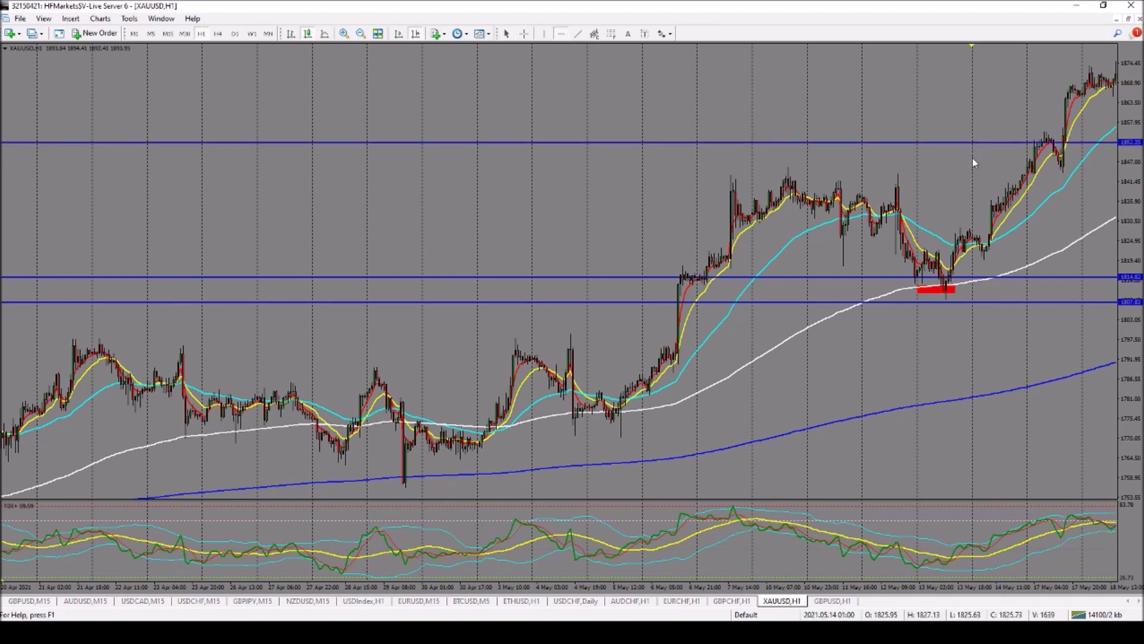
drag(965, 144, 967, 158)
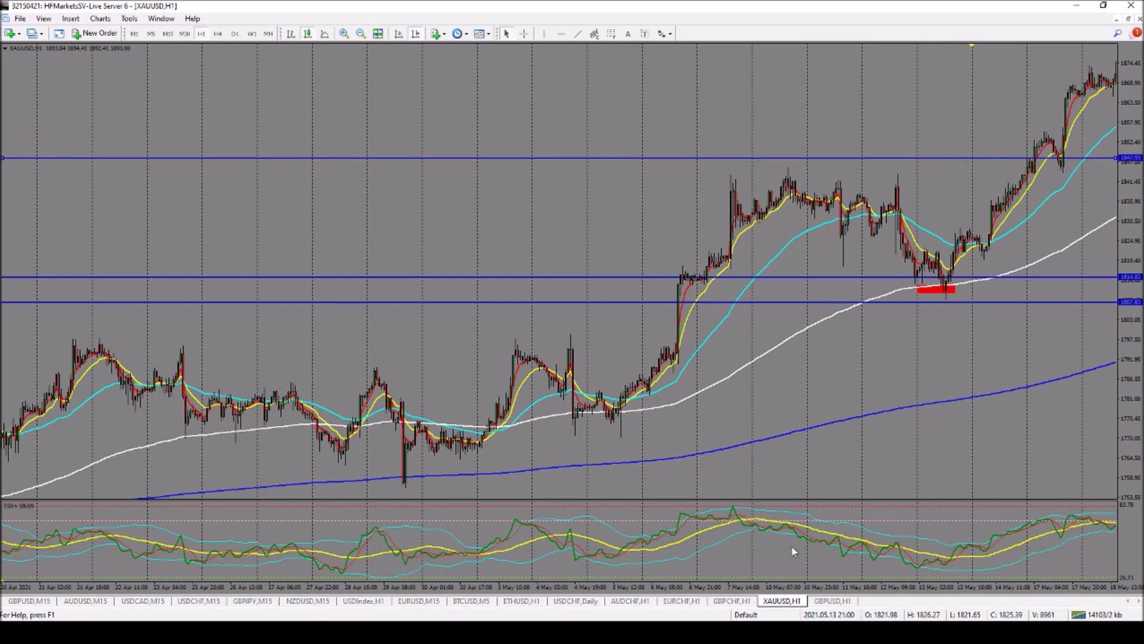
- On the GBPCHF hourly chart, place a horizontal line at about 1.2742, just above the red zone of 26 April
click(737, 601)
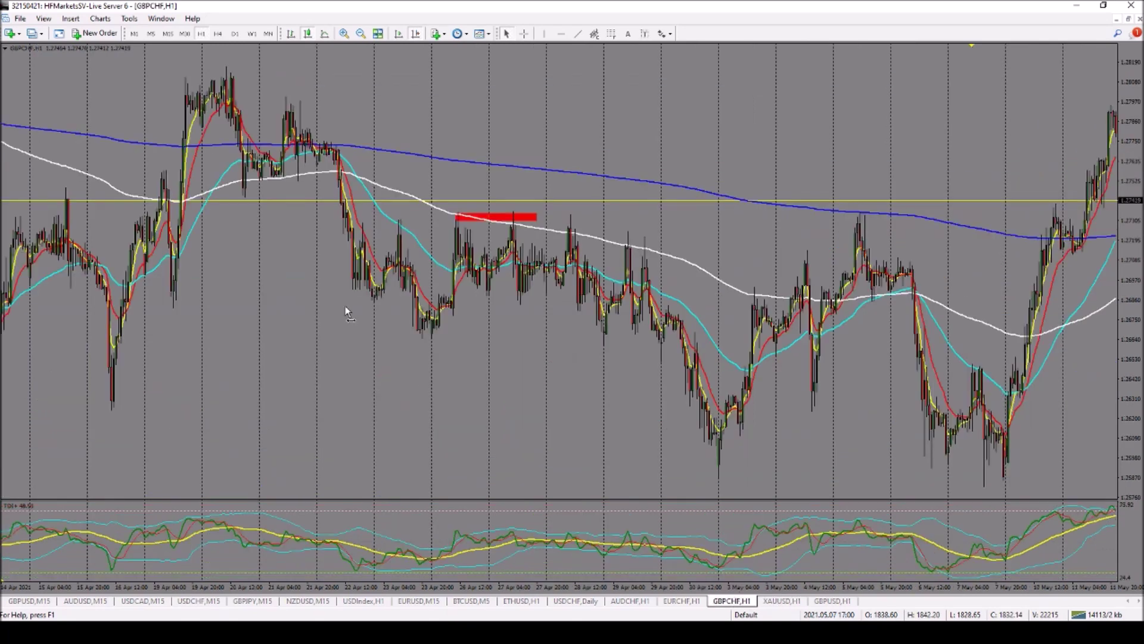
drag(330, 302, 419, 312)
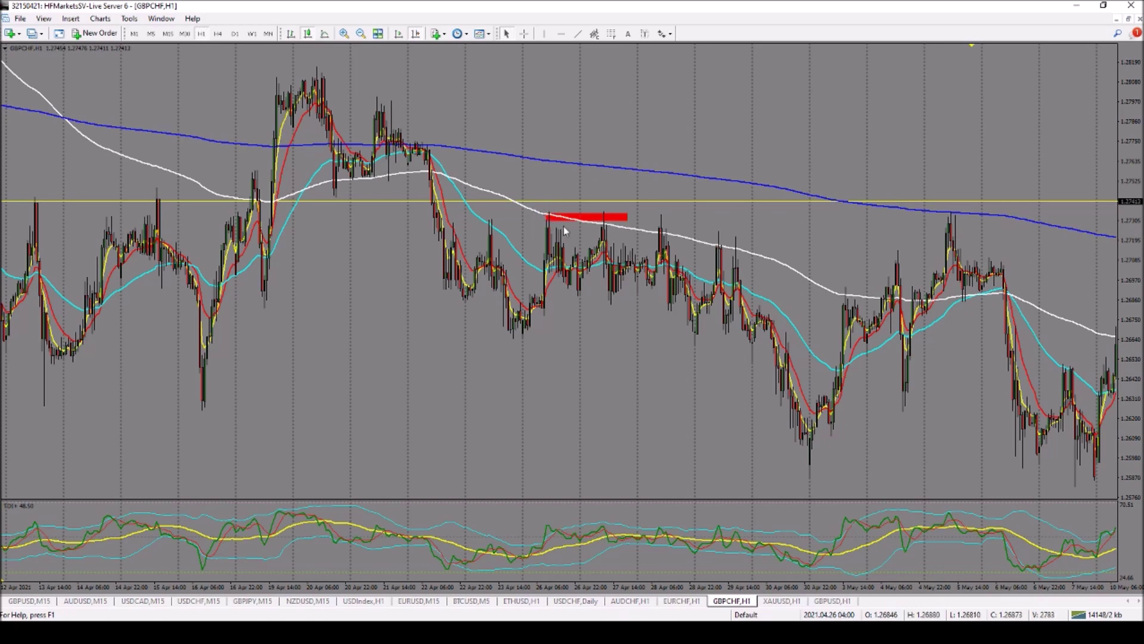
click(561, 33)
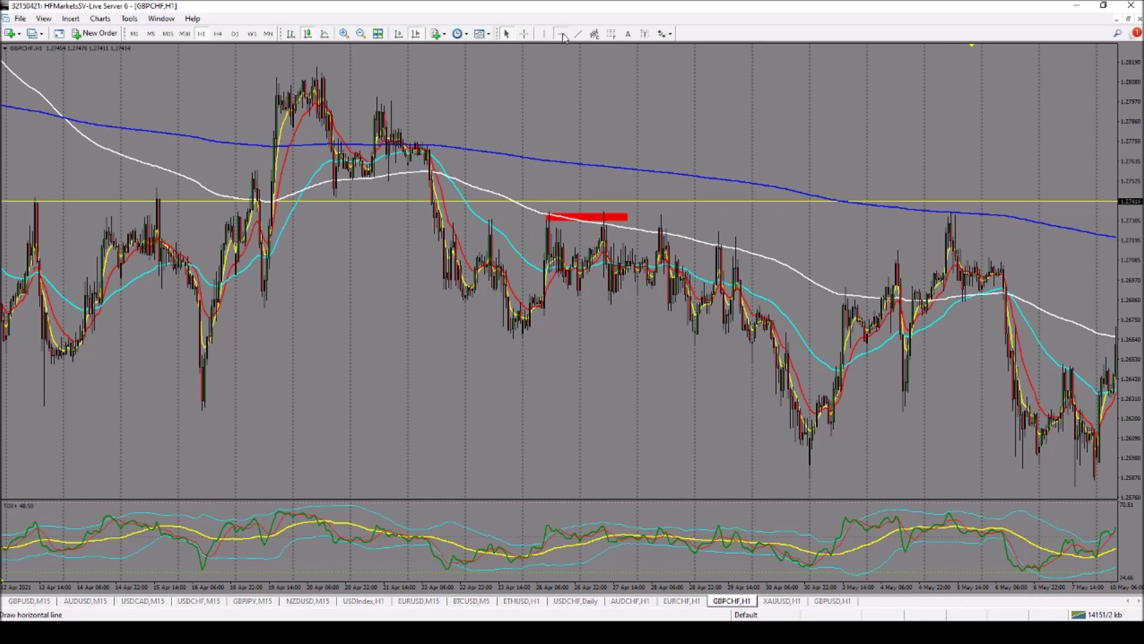
click(577, 201)
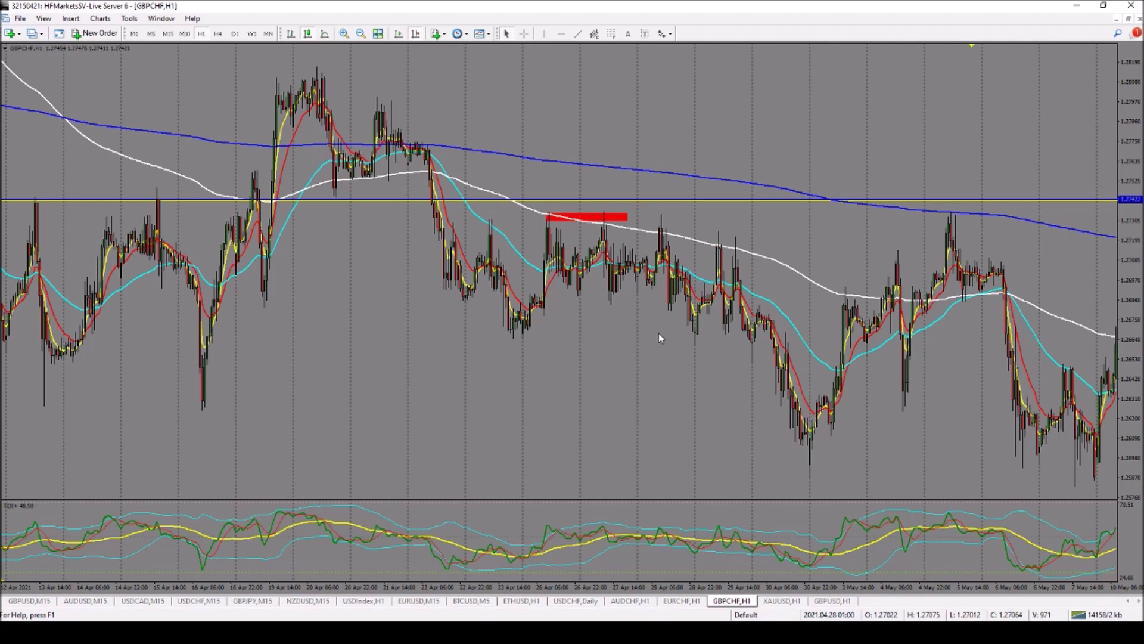
- On the EURCHF hourly chart, place horizontal lines at about 1.1022 and 1.0999, above and below the red zone of early May
click(682, 602)
scroll(531, 330, up, 3)
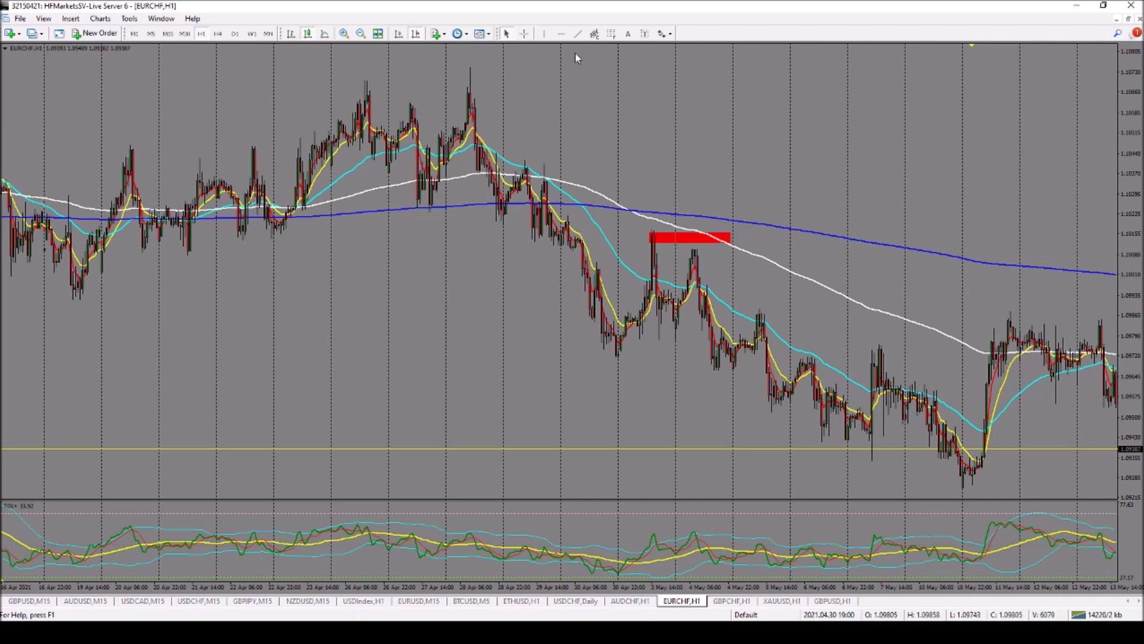
click(561, 33)
click(656, 216)
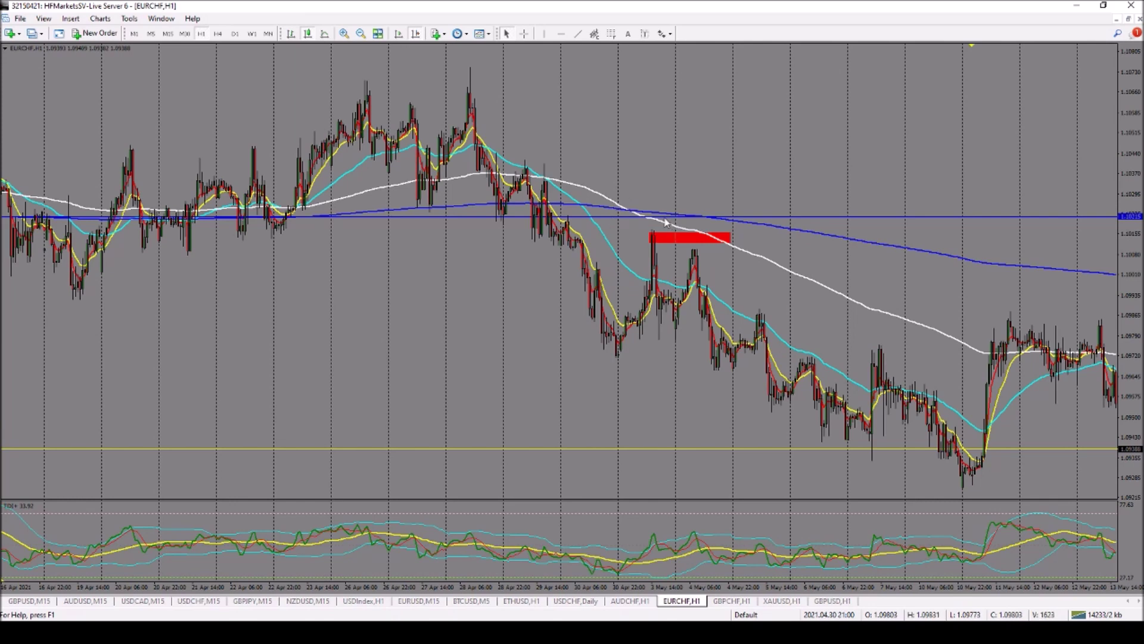
click(561, 34)
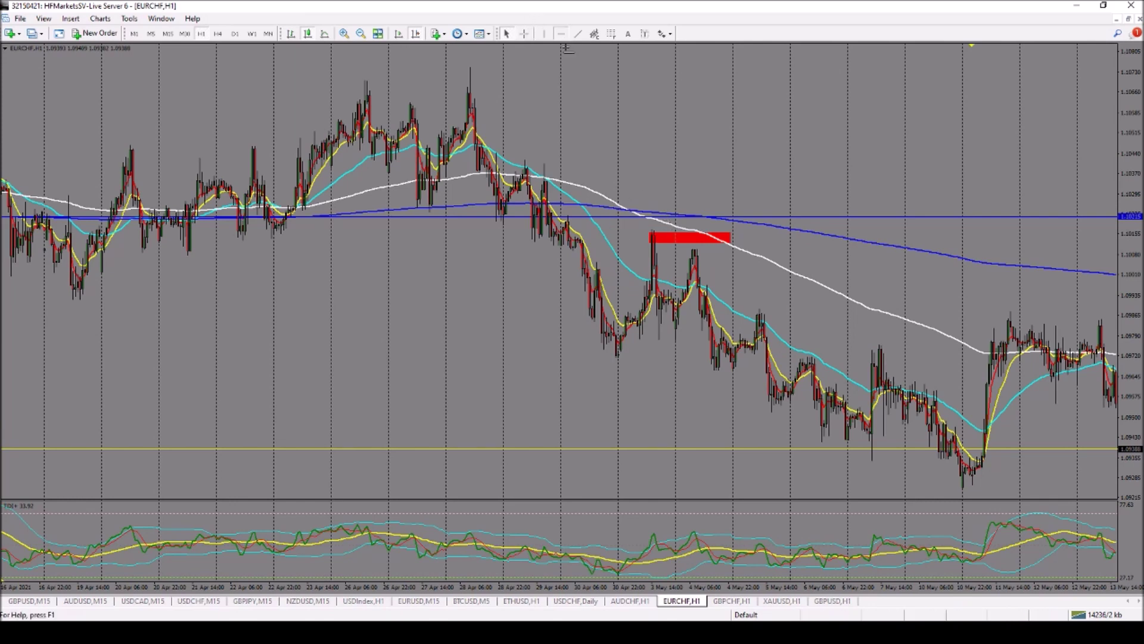
click(689, 279)
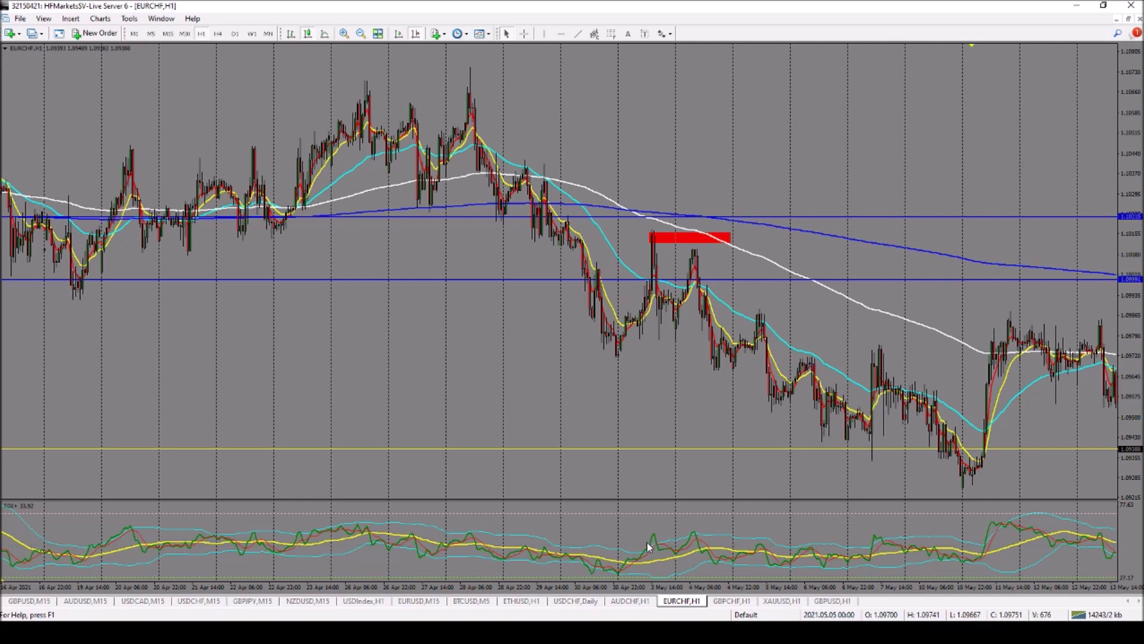
- Switch to the AUDCHF hourly chart
click(646, 601)
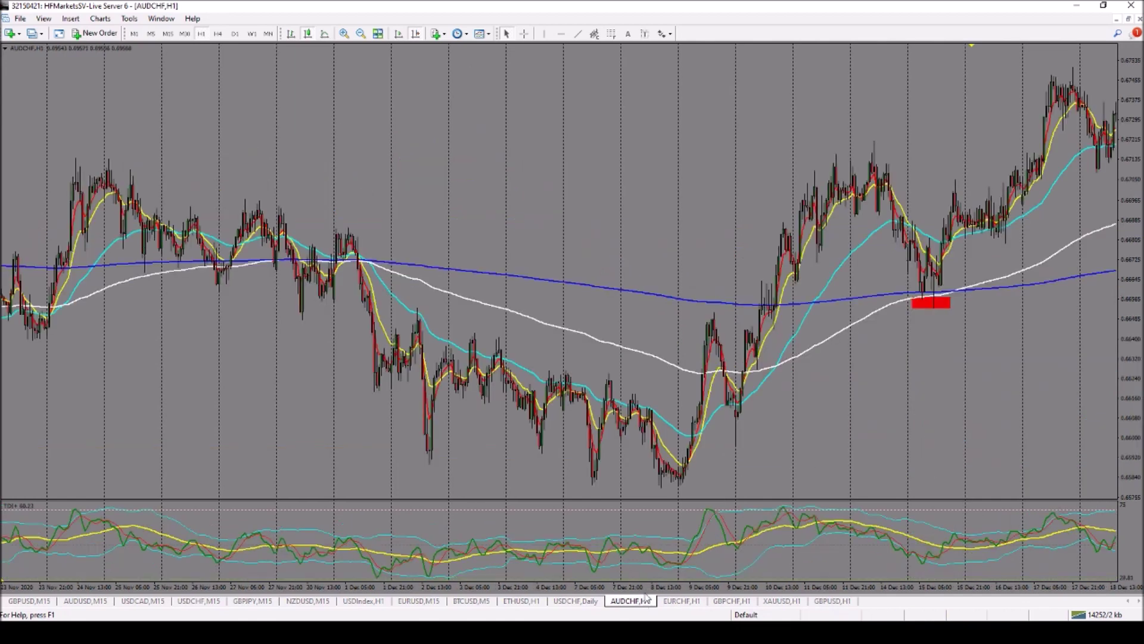